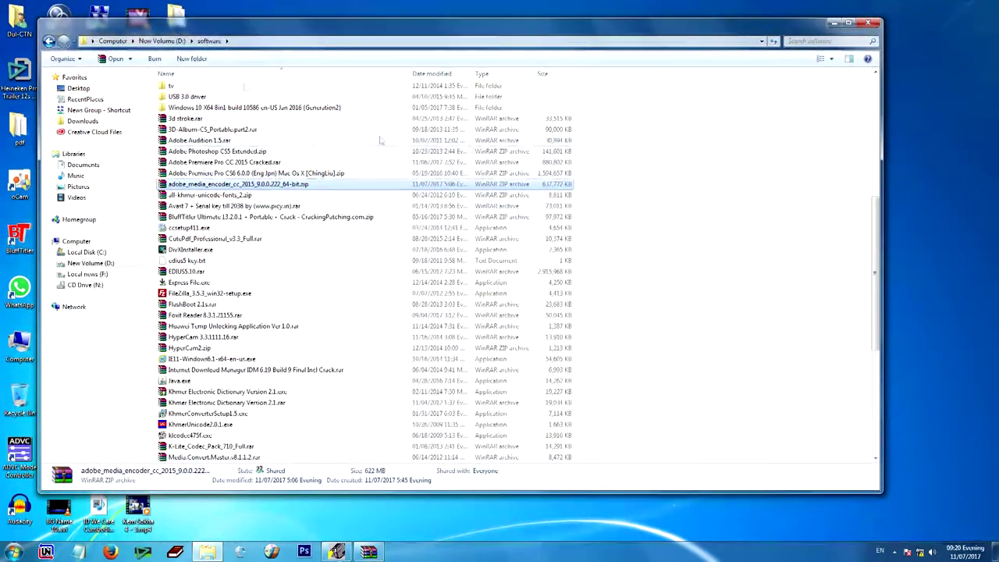
- Open the extracted Adobe_Media_Encoder_CC_2015_9.0.0.222_64-Bit folder on the Desktop and run Set-up.exe from its Adobe Media Encoder CC 2015 subfolder
{"action": "left_click", "coordinate": [77, 90]}
{"action": "left_click", "coordinate": [555, 417]}
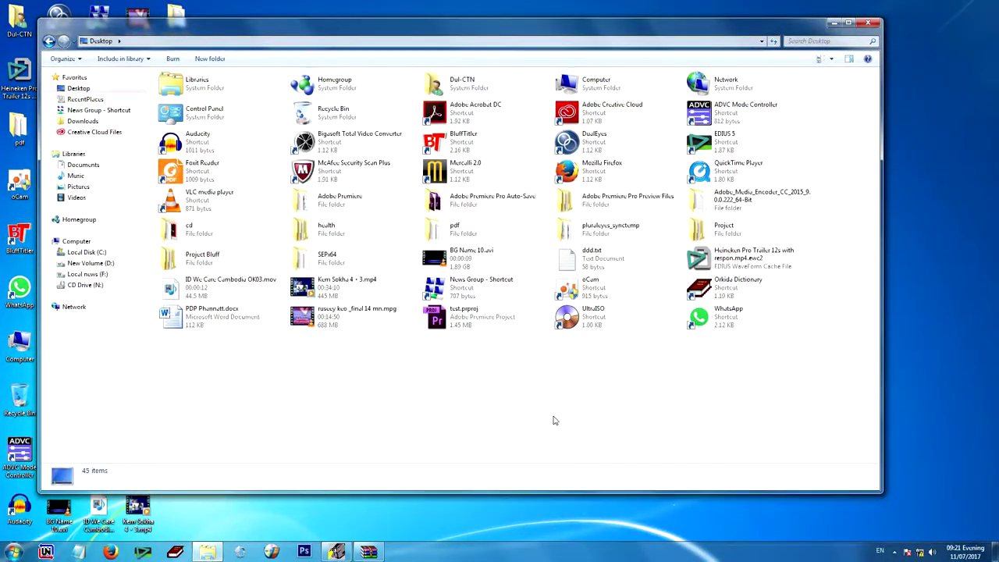
{"action": "left_click", "coordinate": [741, 200]}
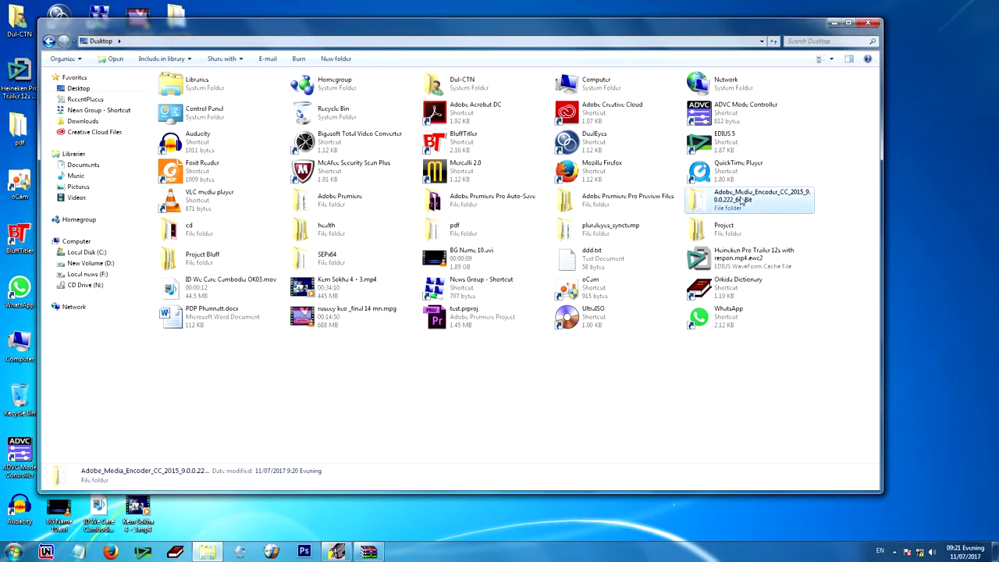
{"action": "double_click", "coordinate": [752, 199]}
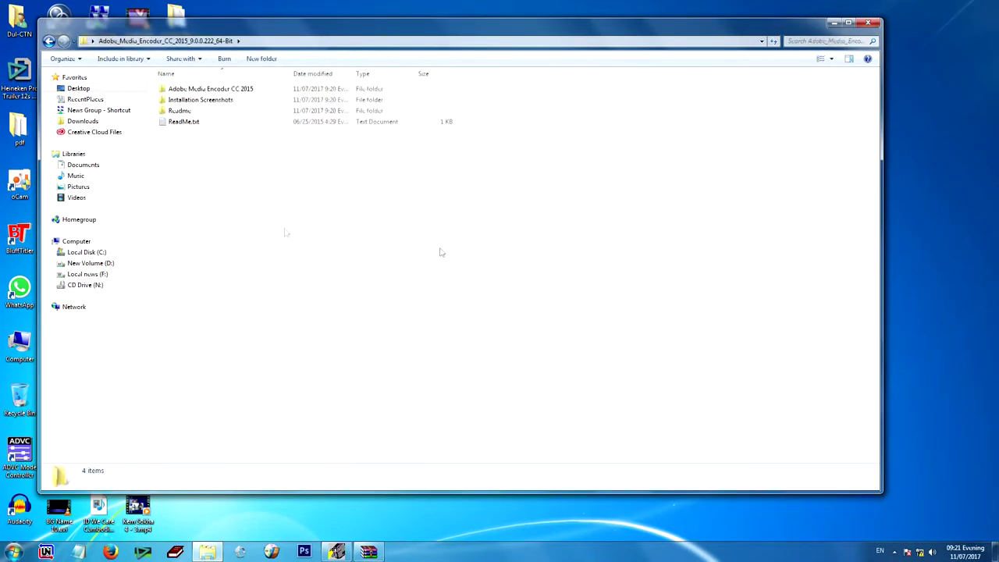
{"action": "double_click", "coordinate": [232, 90]}
{"action": "double_click", "coordinate": [187, 124]}
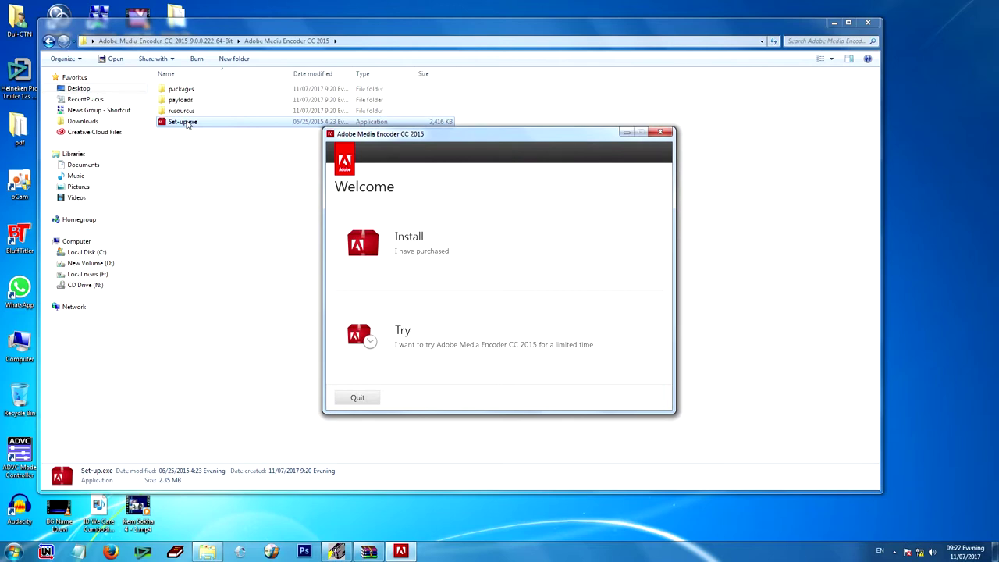
- Install the trial of Adobe Media Encoder CC 2015, postponing sign-in, accepting the license agreement and keeping the default language and location
{"action": "left_click", "coordinate": [421, 351]}
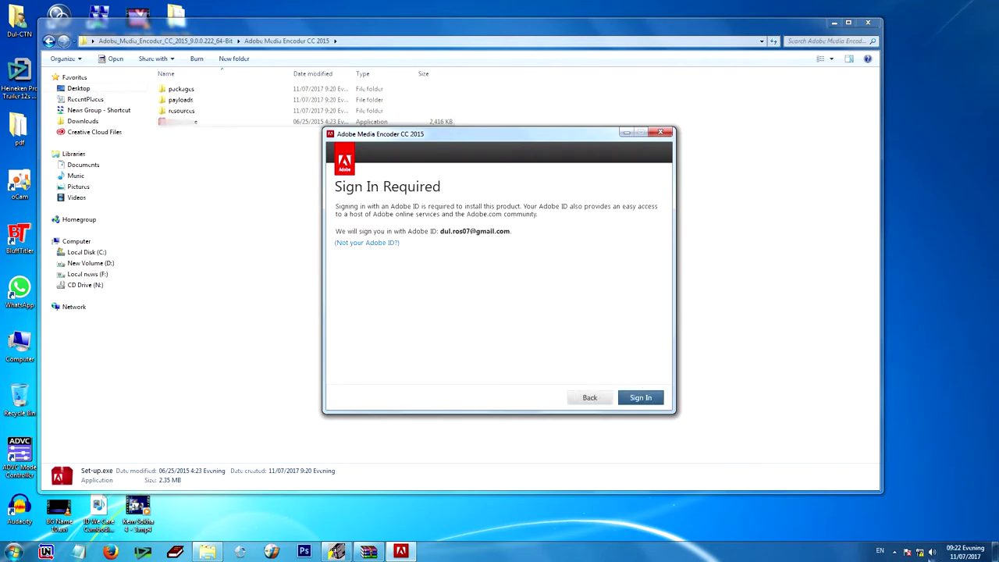
{"action": "left_click", "coordinate": [640, 399]}
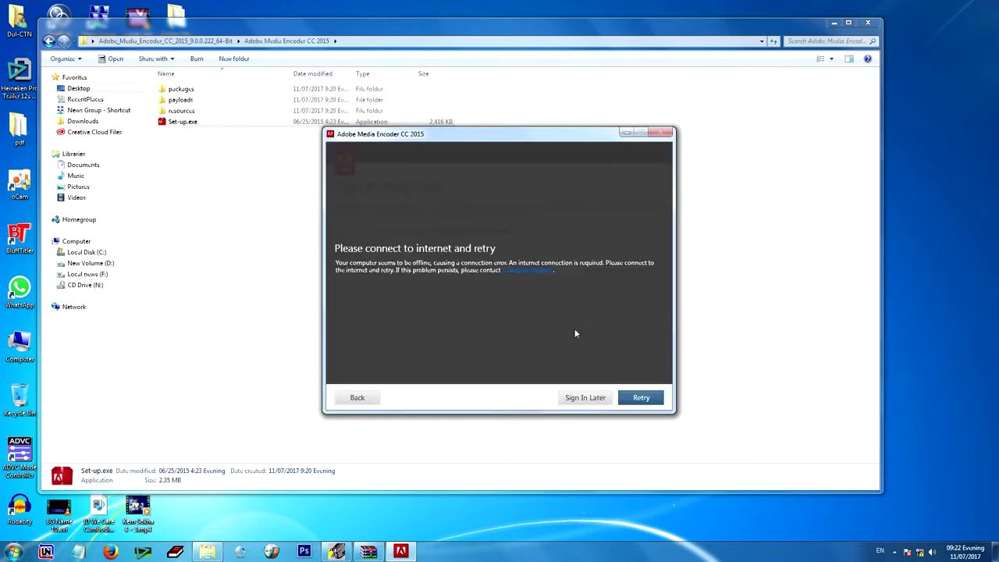
{"action": "left_click", "coordinate": [586, 398]}
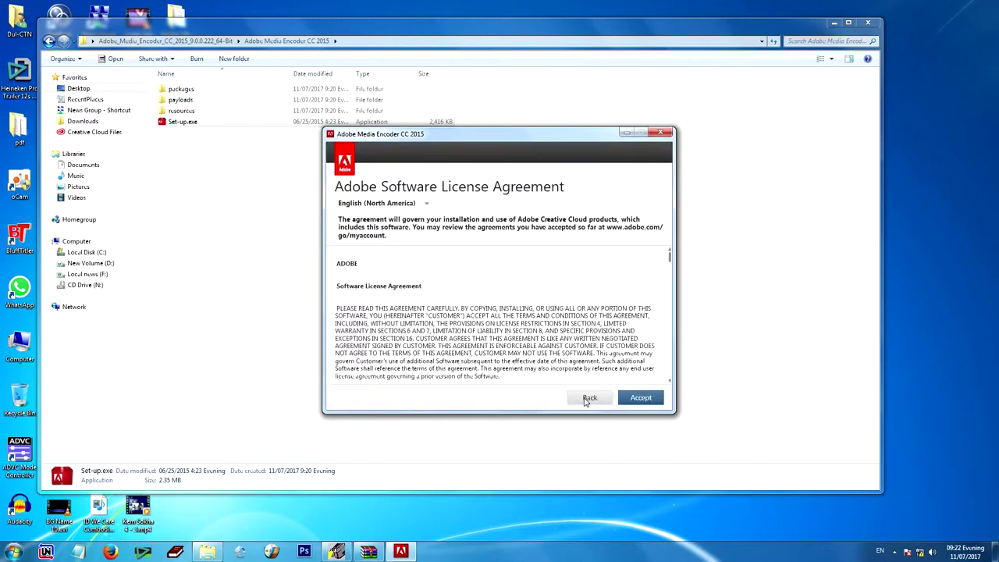
{"action": "left_click", "coordinate": [640, 399]}
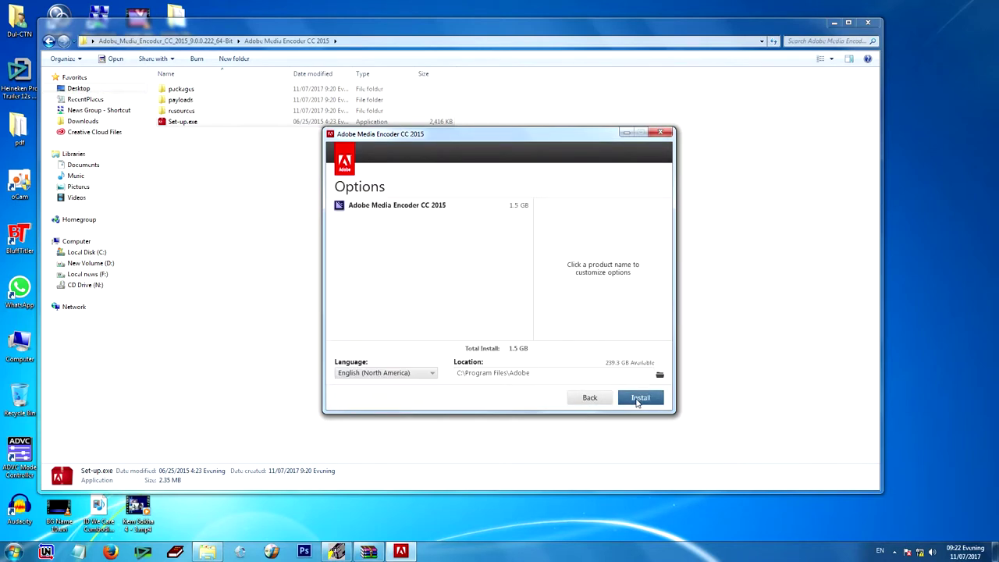
{"action": "left_click", "coordinate": [638, 399]}
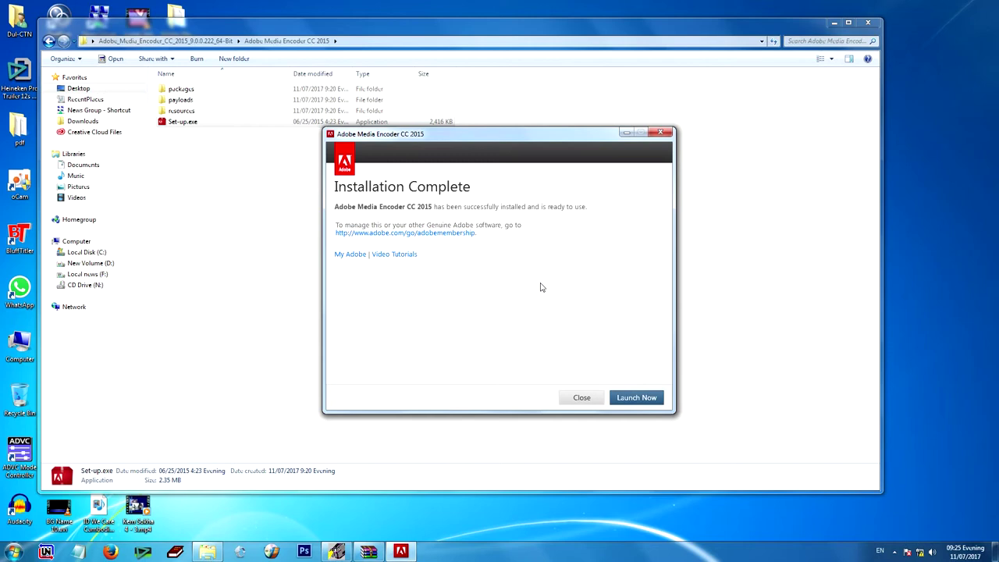
- Launch Adobe Media Encoder CC 2015 from the finished installer, and close it along with the setup folder window
{"action": "left_click", "coordinate": [638, 398]}
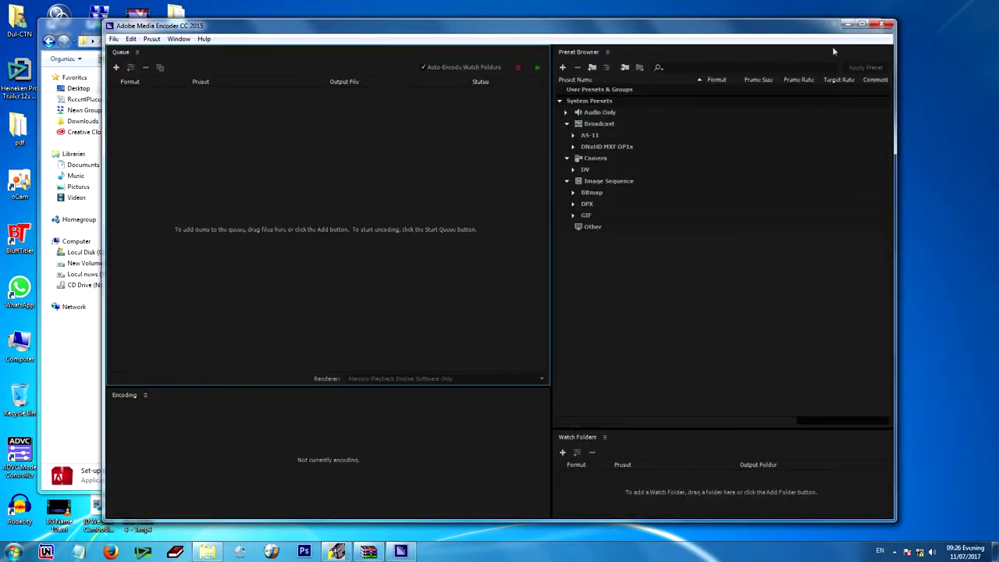
{"action": "left_click", "coordinate": [882, 24]}
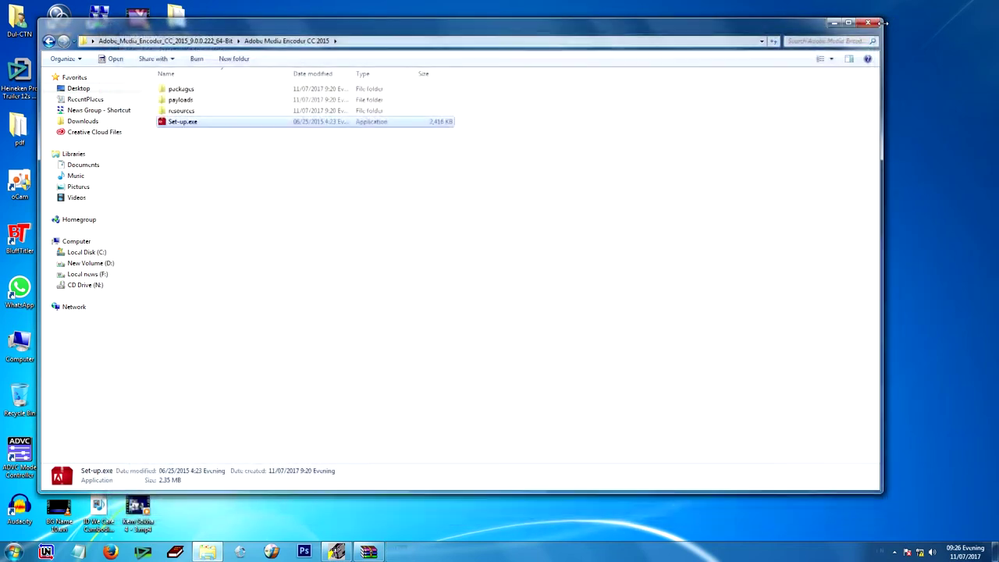
{"action": "left_click", "coordinate": [378, 227]}
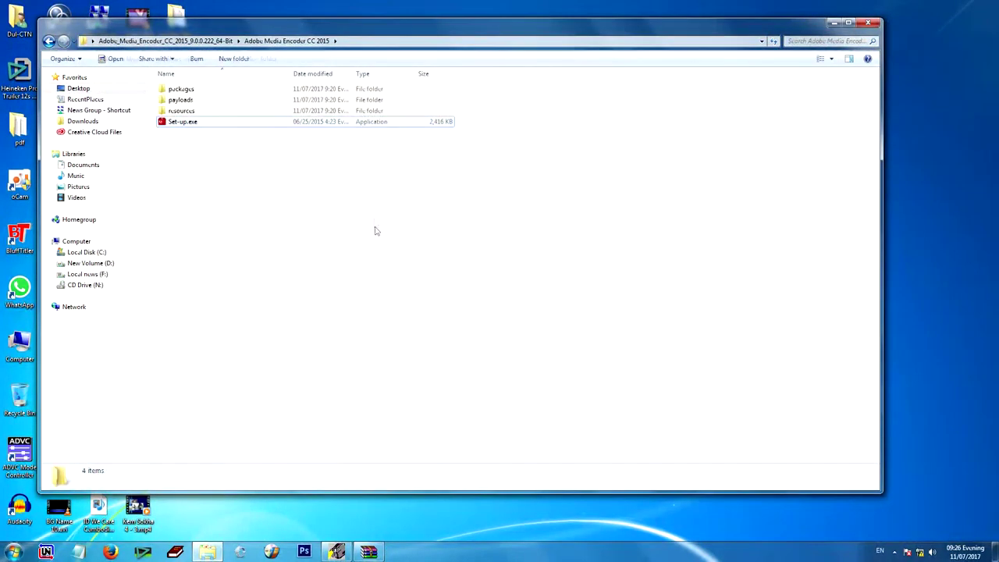
{"action": "left_click", "coordinate": [48, 41]}
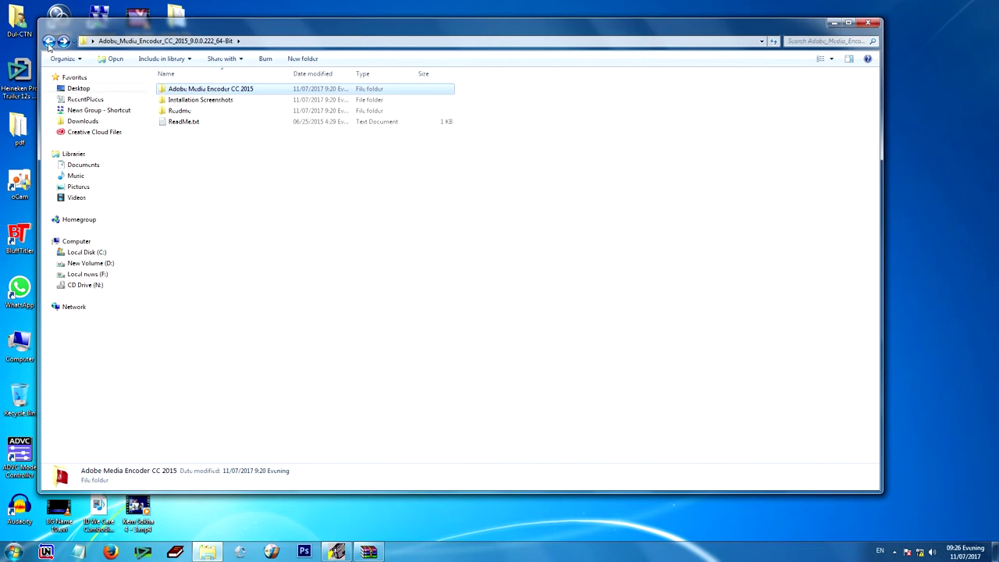
{"action": "left_click", "coordinate": [868, 24]}
{"action": "left_click", "coordinate": [13, 552]}
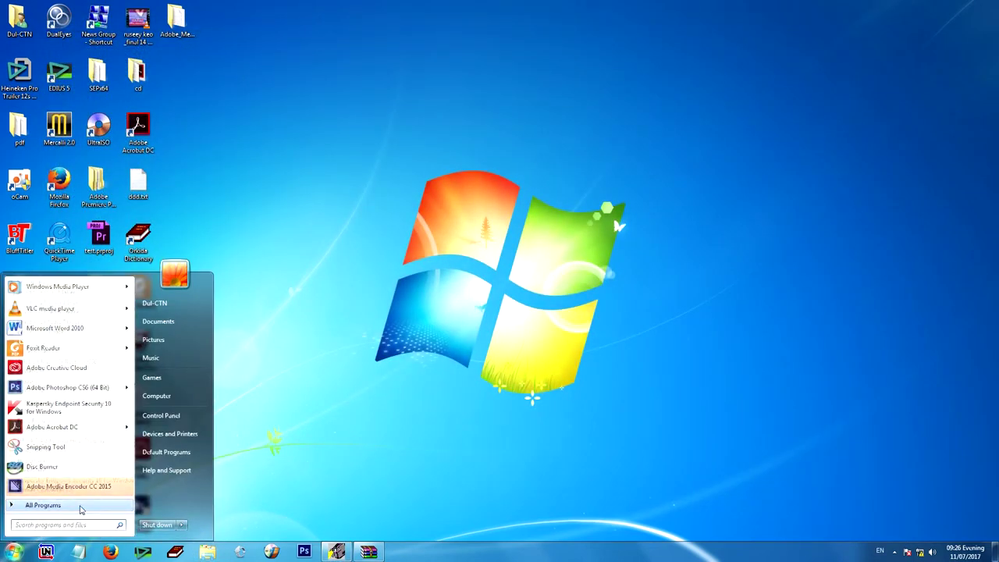
{"action": "left_click", "coordinate": [43, 505]}
{"action": "scroll", "coordinate": [78, 412], "scroll_direction": "down", "scroll_amount": 2}
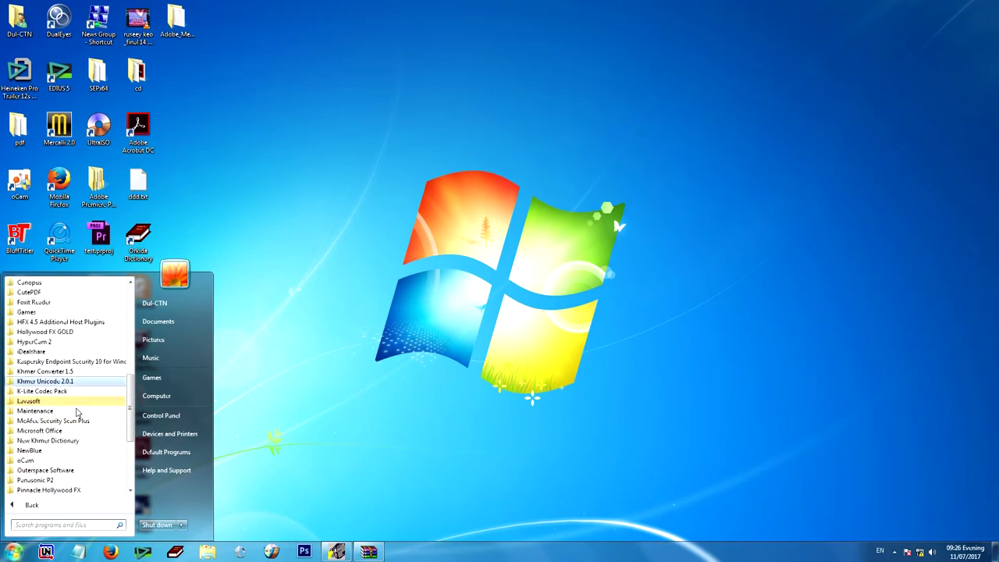
{"action": "scroll", "coordinate": [78, 413], "scroll_direction": "down", "scroll_amount": 3}
{"action": "scroll", "coordinate": [76, 440], "scroll_direction": "up", "scroll_amount": 10}
{"action": "right_click", "coordinate": [403, 178]}
{"action": "key", "text": "super"}
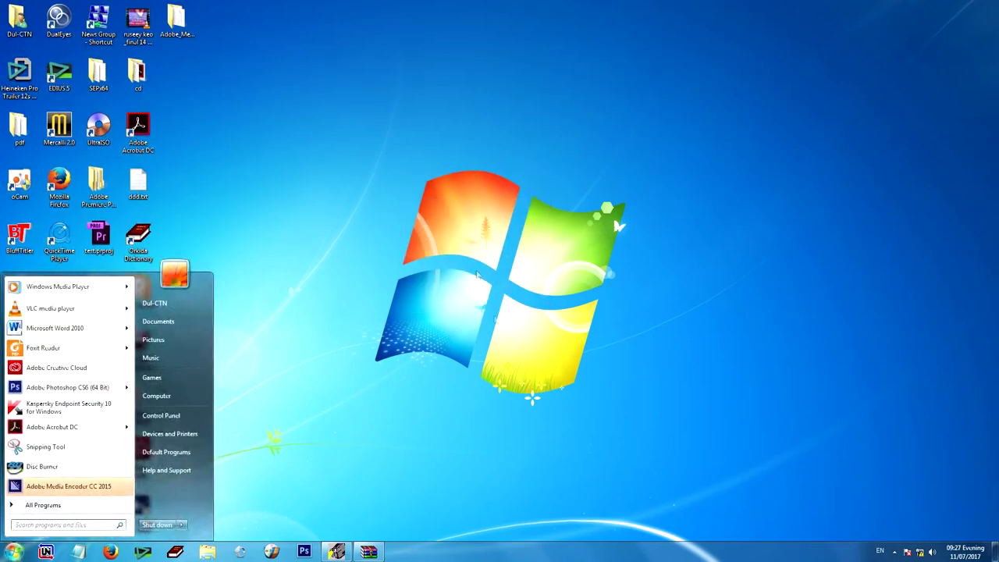
{"action": "left_click", "coordinate": [476, 274]}
{"action": "right_click", "coordinate": [432, 188]}
{"action": "left_click", "coordinate": [448, 220]}
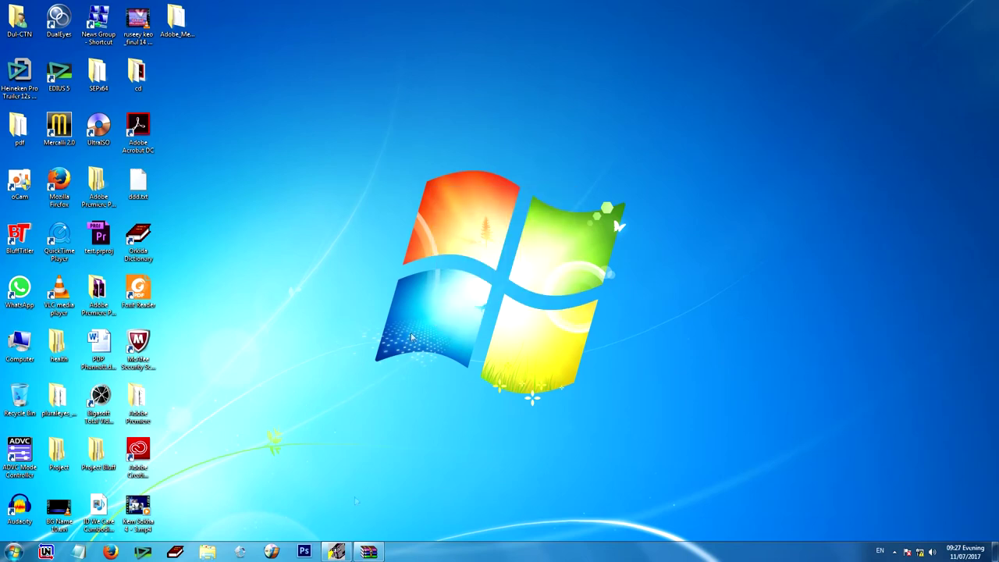
- Close the WinRAR archive window and start Adobe Premiere Pro CC 2015
{"action": "left_click", "coordinate": [369, 551]}
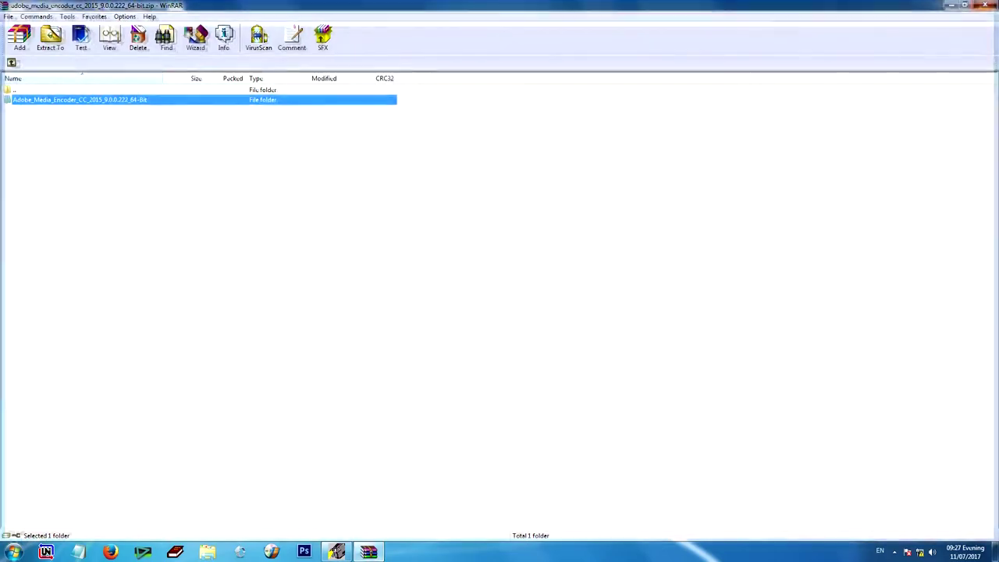
{"action": "left_click", "coordinate": [985, 5]}
{"action": "right_click", "coordinate": [417, 167]}
{"action": "left_click", "coordinate": [437, 192]}
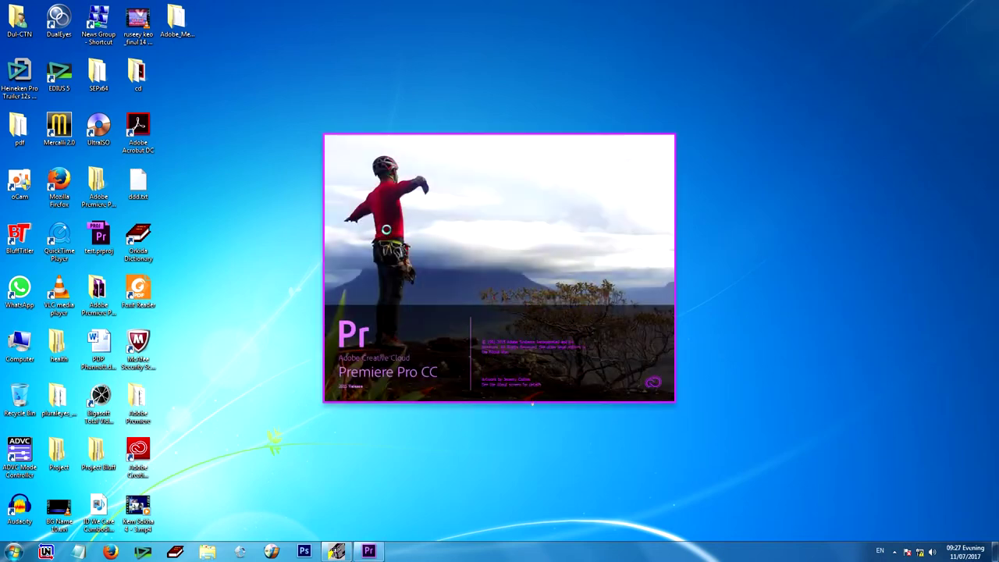
{"action": "right_click", "coordinate": [809, 165]}
{"action": "left_click", "coordinate": [826, 195]}
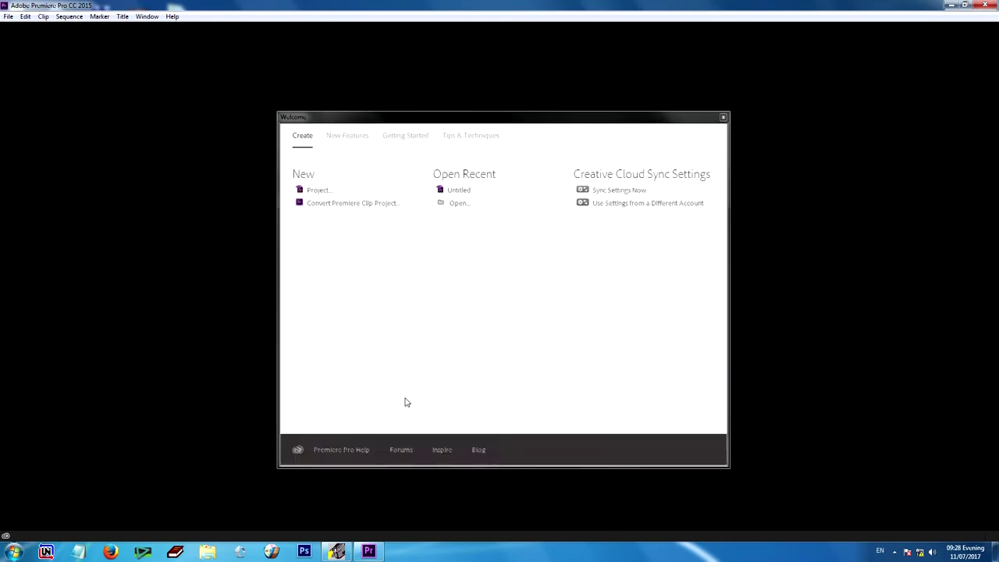
- Create a new project named Untitled and try to import the video sale online.mp4 from the user folder
{"action": "left_click", "coordinate": [332, 190]}
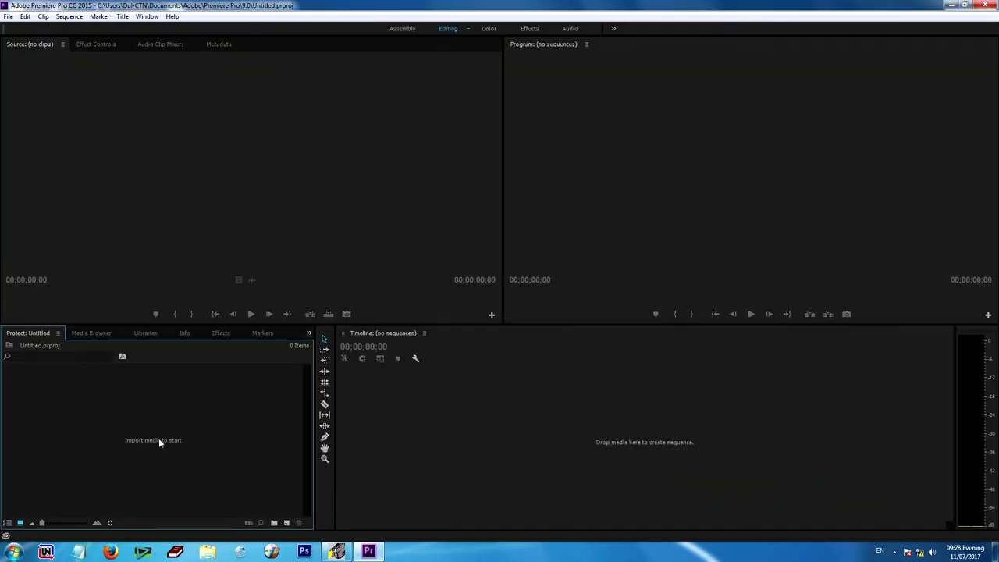
{"action": "double_click", "coordinate": [160, 441]}
{"action": "left_click", "coordinate": [134, 182]}
{"action": "left_click", "coordinate": [129, 159]}
{"action": "left_click", "coordinate": [158, 214]}
{"action": "left_click", "coordinate": [43, 127]}
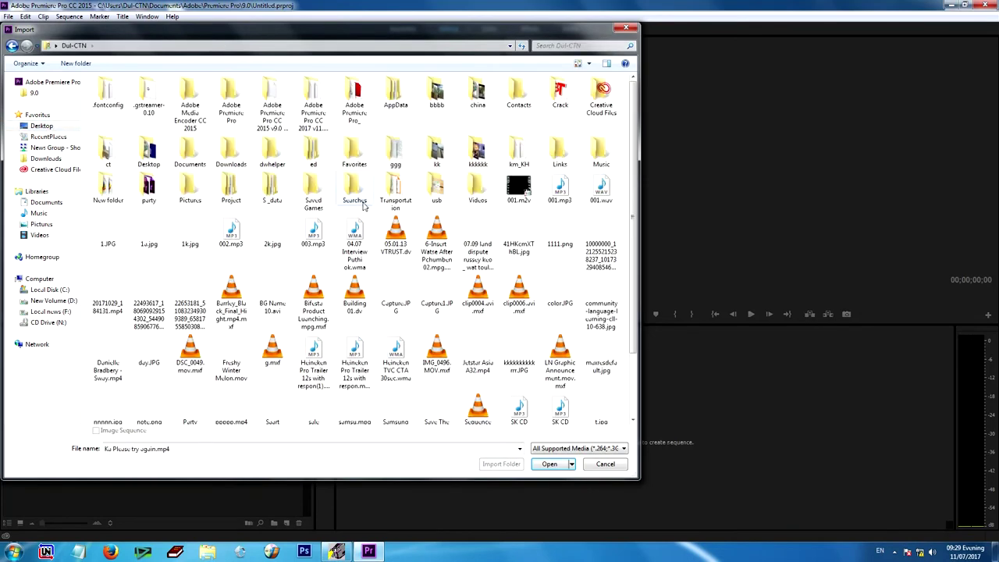
{"action": "scroll", "coordinate": [363, 205], "scroll_direction": "down", "scroll_amount": 2}
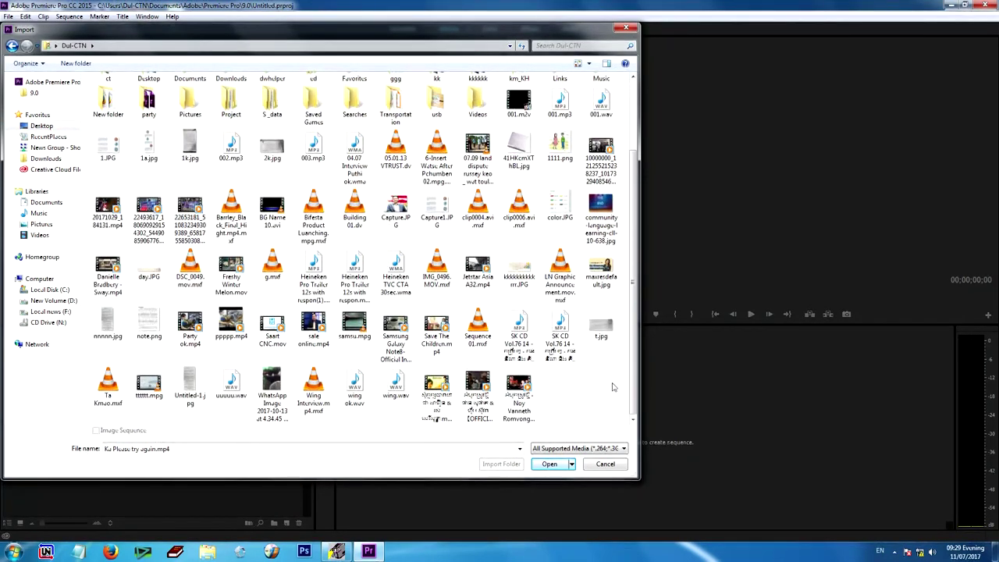
{"action": "left_click", "coordinate": [319, 323]}
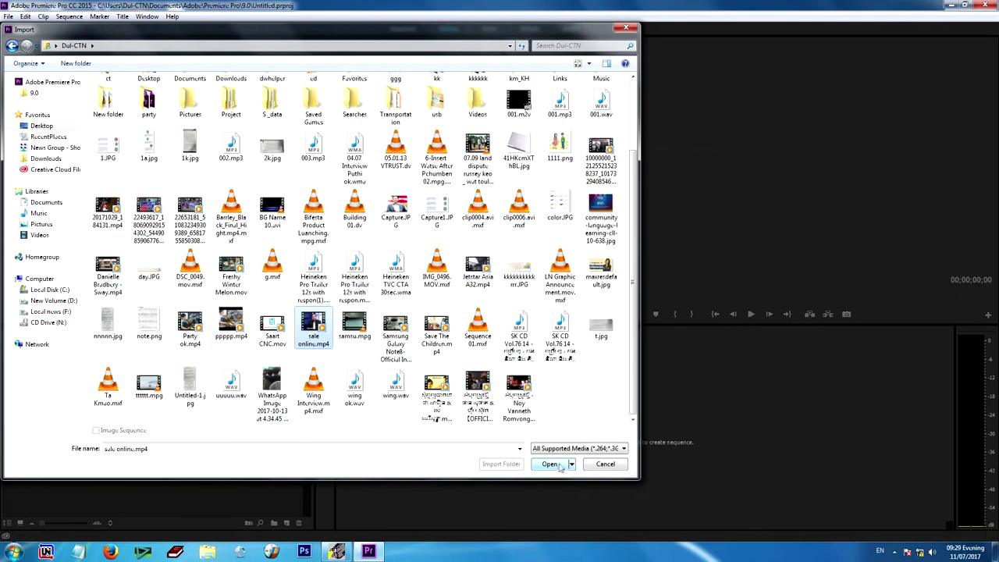
{"action": "left_click", "coordinate": [551, 464]}
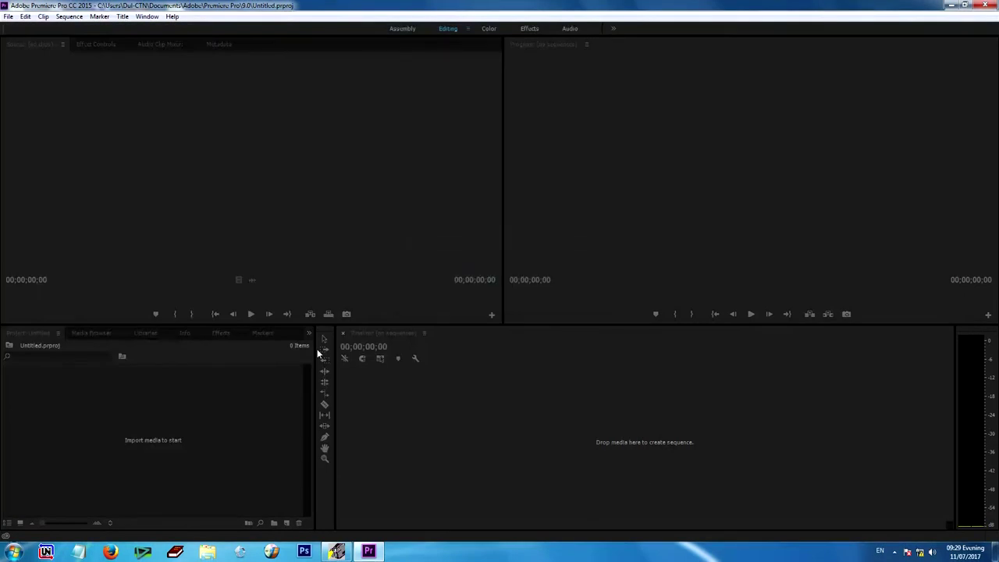
- Create a sequence from the clip 20171029_184131.mp4 and mark its export range from the start to 00;00;24;17
{"action": "left_click_drag", "start_coordinate": [47, 394], "coordinate": [468, 402]}
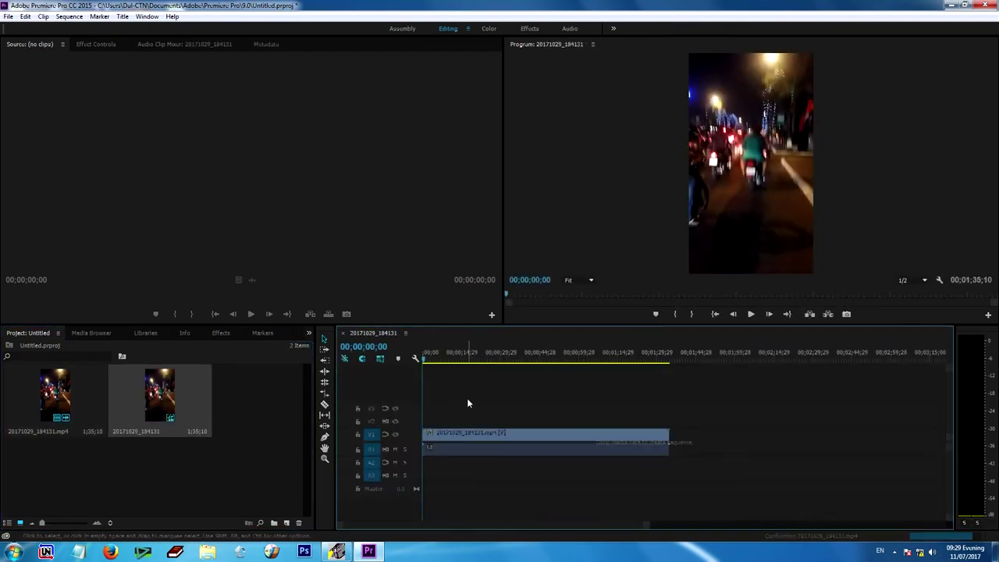
{"action": "left_click_drag", "start_coordinate": [481, 360], "coordinate": [496, 360]}
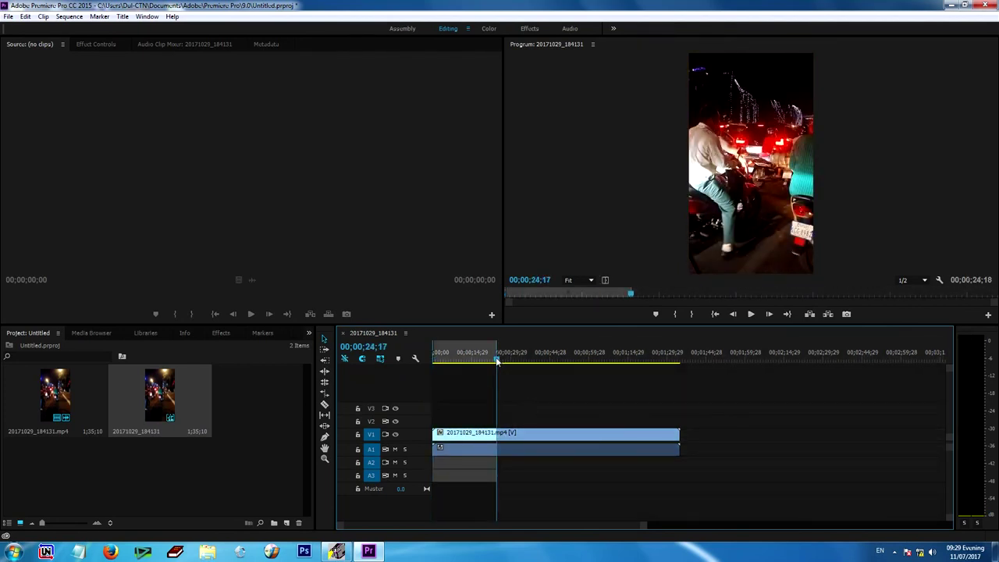
- Queue the marked range in Adobe Media Encoder as AVI with the NTSC DV preset and check the queued item's export settings
{"action": "key", "text": "ctrl+m"}
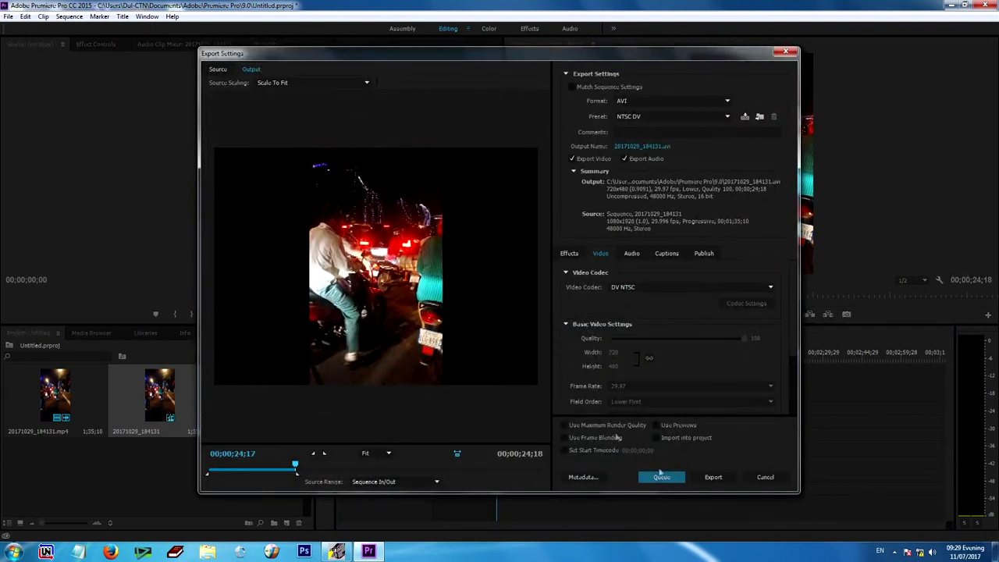
{"action": "left_click", "coordinate": [679, 481]}
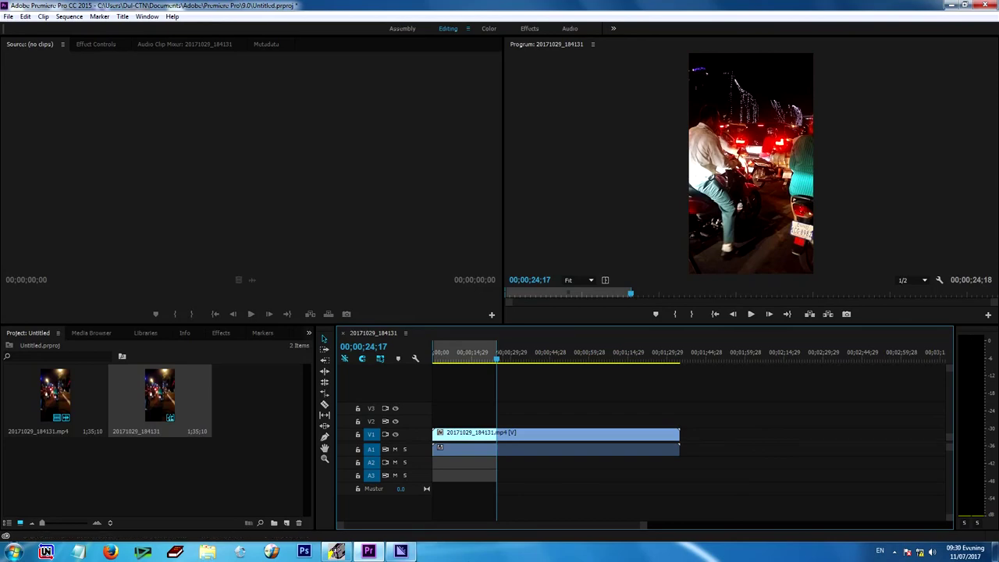
{"action": "mouse_move", "coordinate": [401, 551]}
{"action": "mouse_move", "coordinate": [408, 527]}
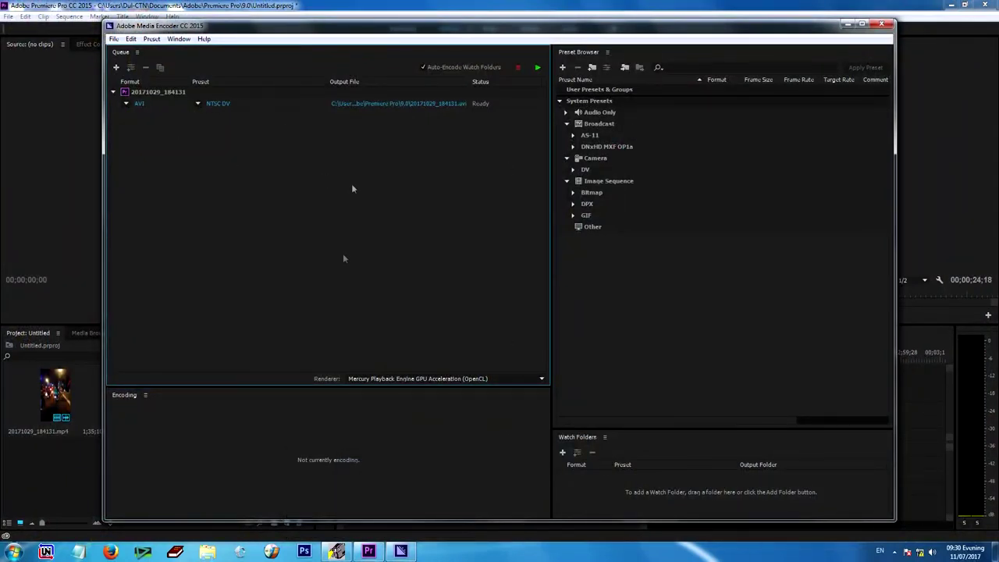
{"action": "left_click", "coordinate": [200, 102]}
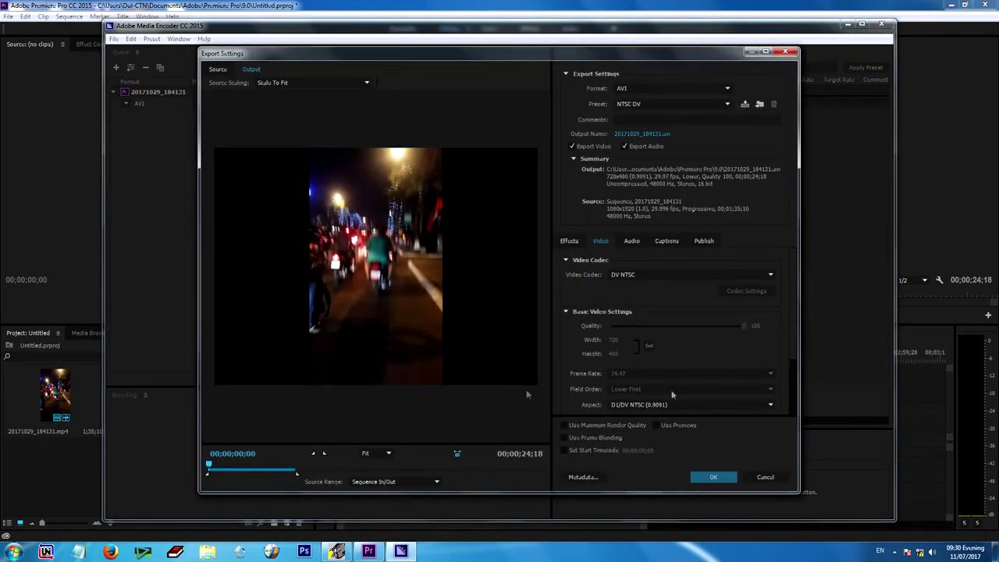
{"action": "left_click", "coordinate": [764, 477]}
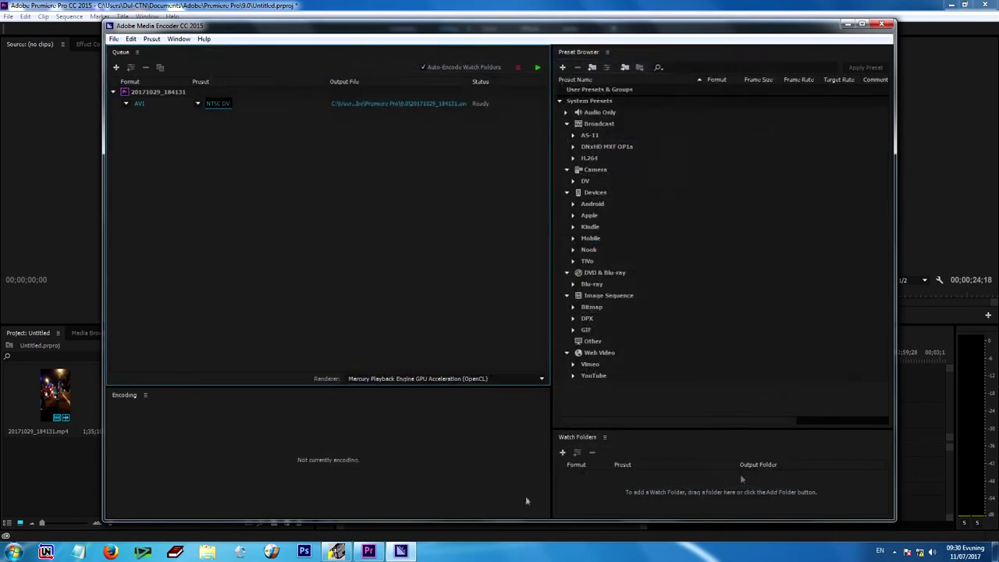